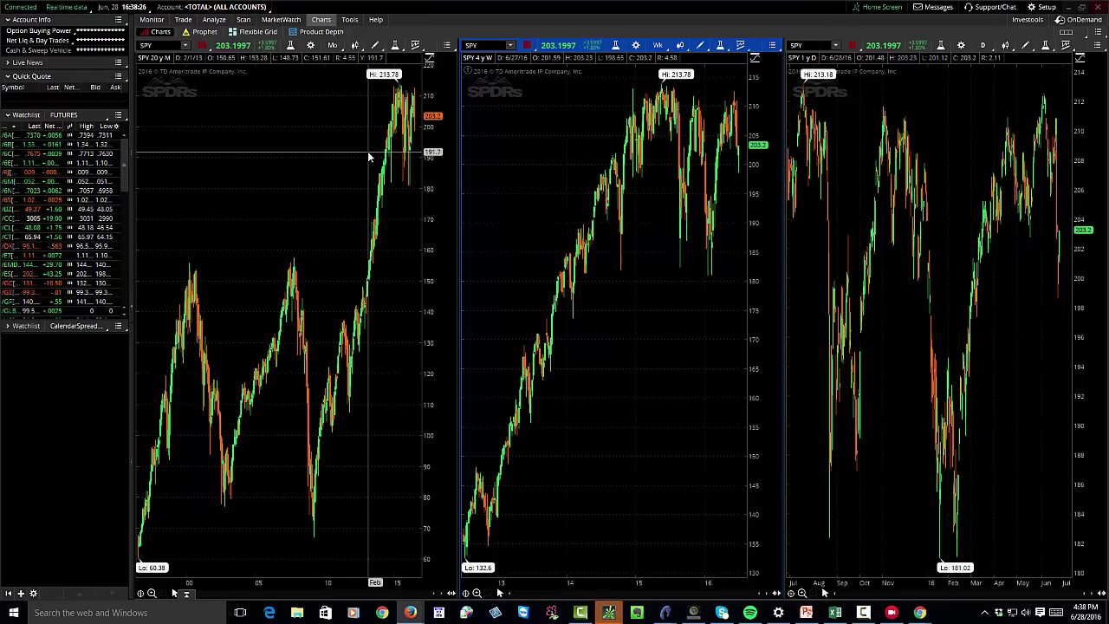
Step: Zoom the monthly SPY chart into its latest years, 2014 through 2016
drag(368, 157, 447, 144)
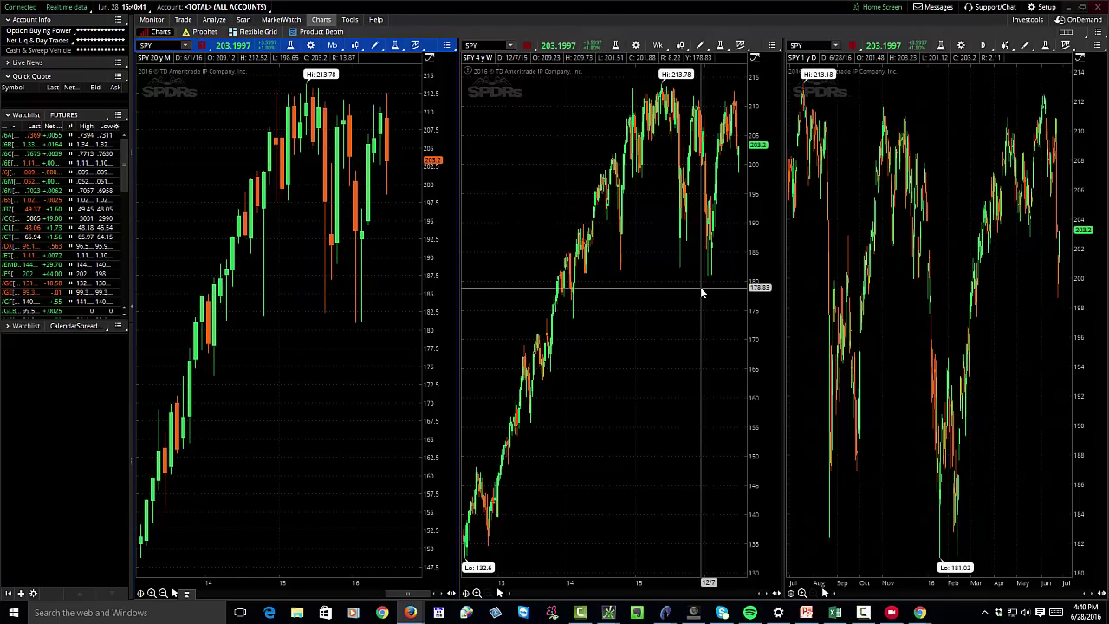
Step: Zoom the weekly chart into 2016 and sketch a magenta swing up from the February low
drag(700, 293, 751, 292)
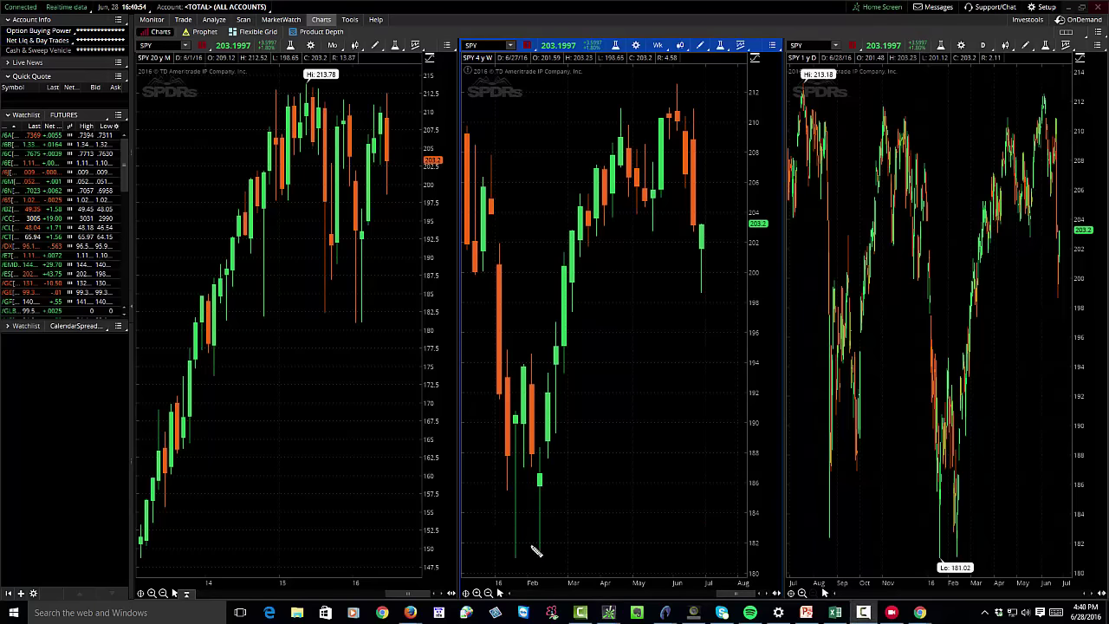
mouse_move(540, 548)
mouse_down()
mouse_move(540, 448)
mouse_move(621, 109)
mouse_move(653, 230)
mouse_move(679, 89)
mouse_up()
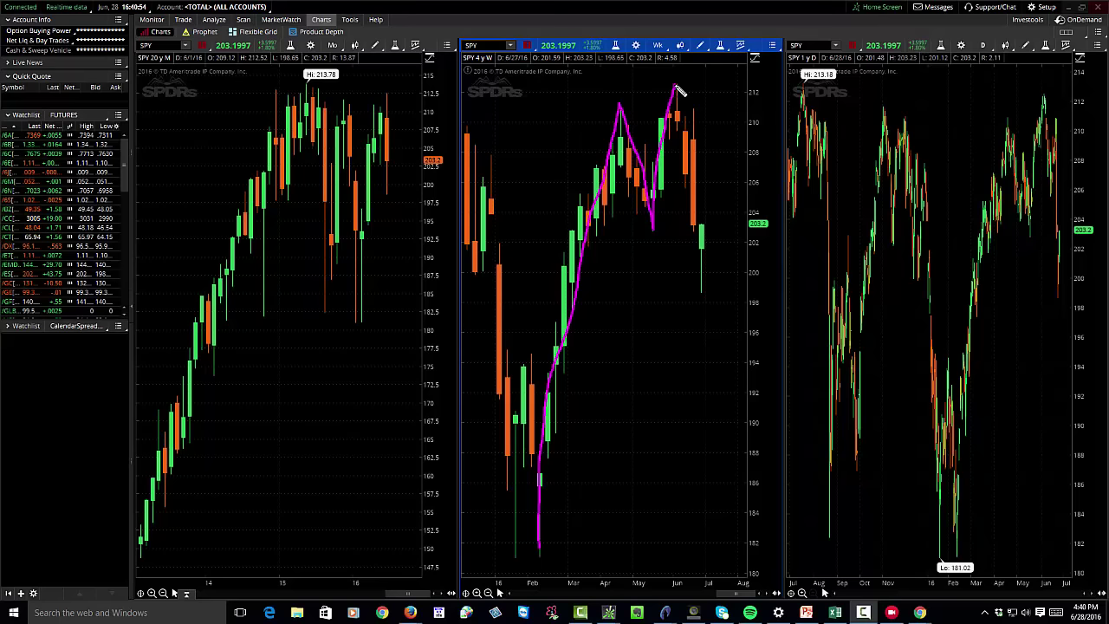
Step: Sketch the June drop, a question mark below the latest candles, the earlier decline, and circle recent candles
mouse_move(678, 90)
mouse_down()
mouse_move(696, 149)
mouse_move(700, 290)
mouse_up()
drag(691, 335, 700, 352)
click(700, 362)
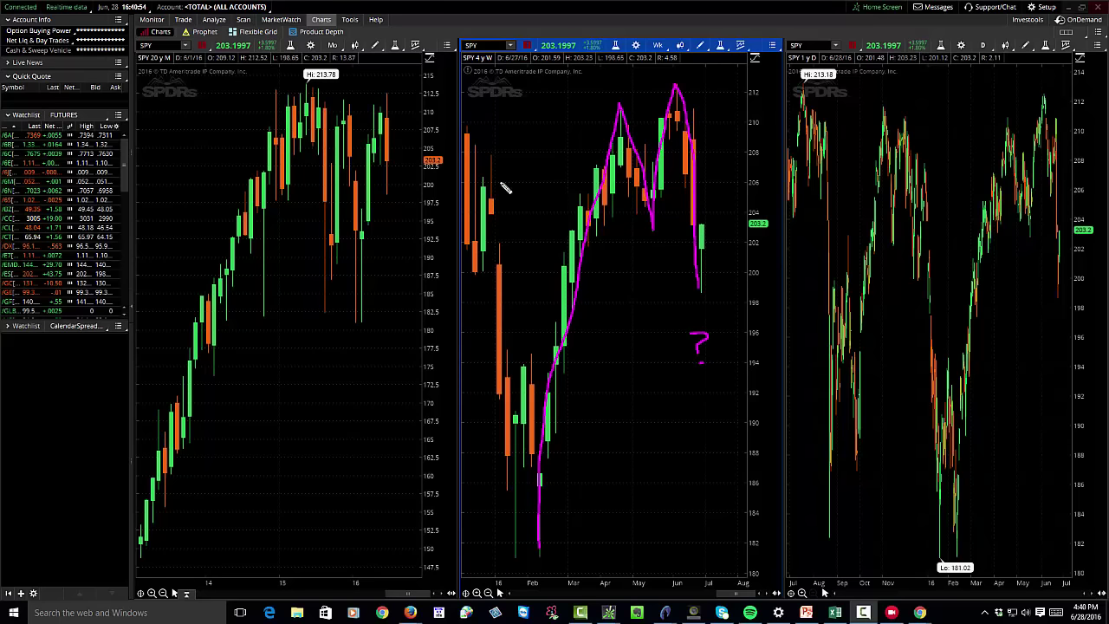
mouse_move(485, 144)
mouse_down()
mouse_move(503, 241)
mouse_move(515, 554)
mouse_up()
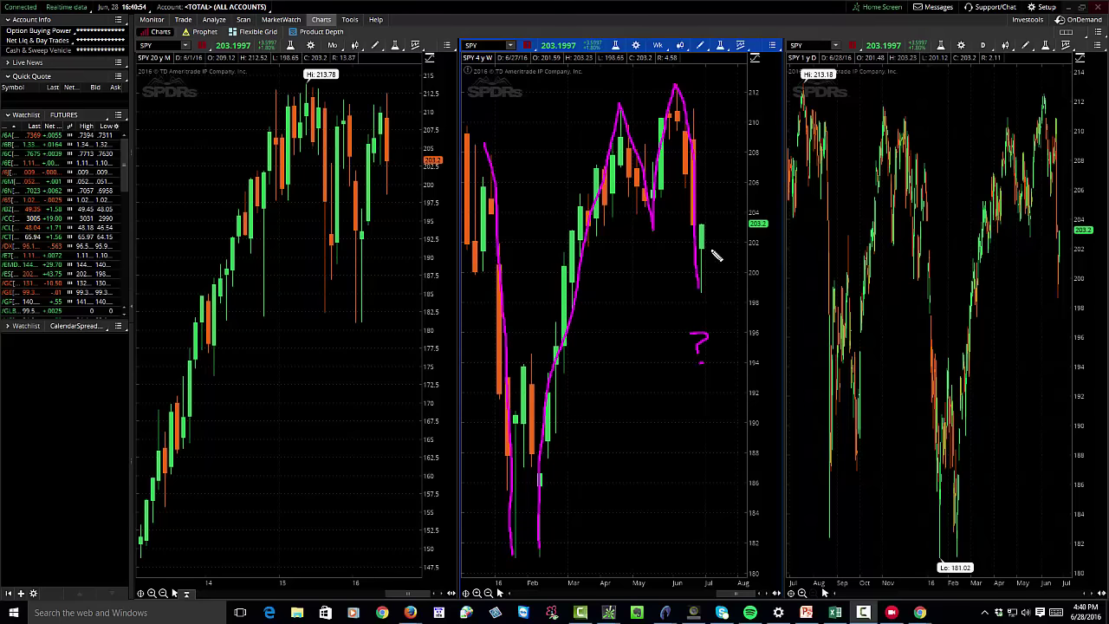
mouse_move(719, 231)
mouse_down()
mouse_move(709, 225)
mouse_move(696, 286)
mouse_move(731, 279)
mouse_move(724, 232)
mouse_up()
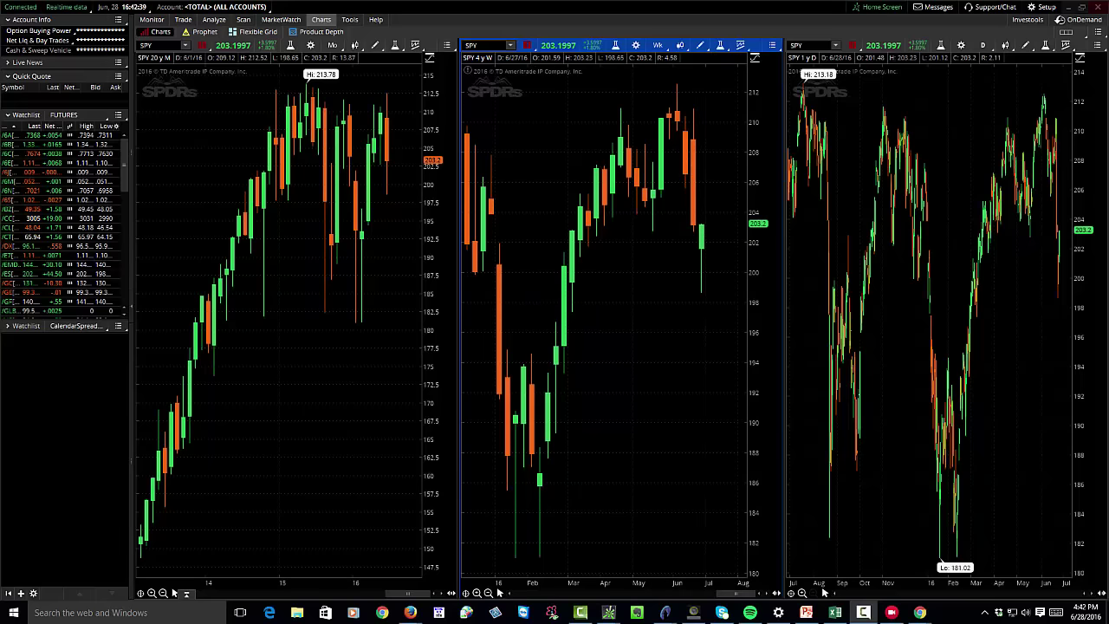
Step: Sketch a projected bounce toward 206 and drop toward 189, ticking the 212 high and bounce top
mouse_move(701, 249)
mouse_down()
mouse_move(714, 174)
mouse_move(724, 275)
mouse_up()
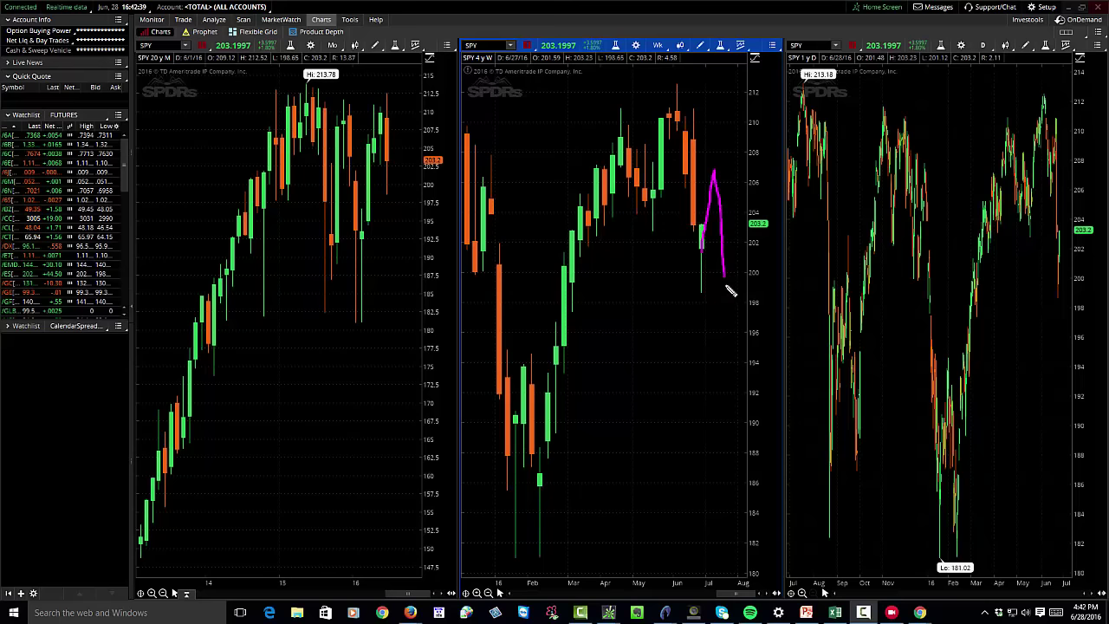
drag(726, 276, 733, 438)
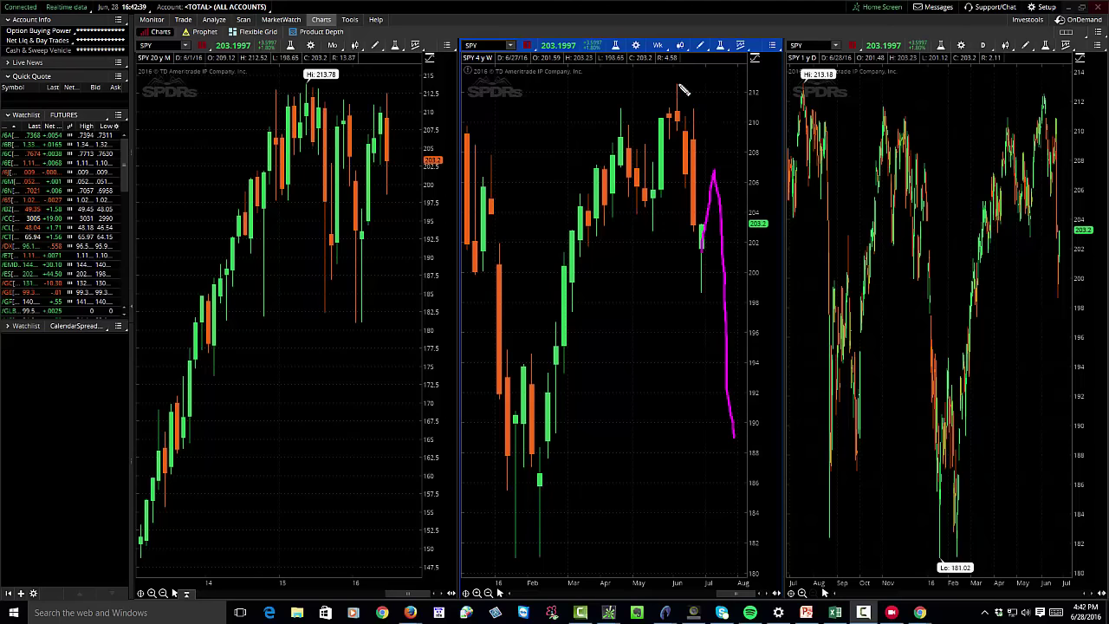
drag(679, 86, 677, 94)
mouse_move(703, 168)
mouse_down()
mouse_move(716, 169)
mouse_move(707, 168)
mouse_up()
Step: Leave screen drawing and add a weekly Fibonacci retracement from the 181.1 low to the 212.52 high
key(Escape)
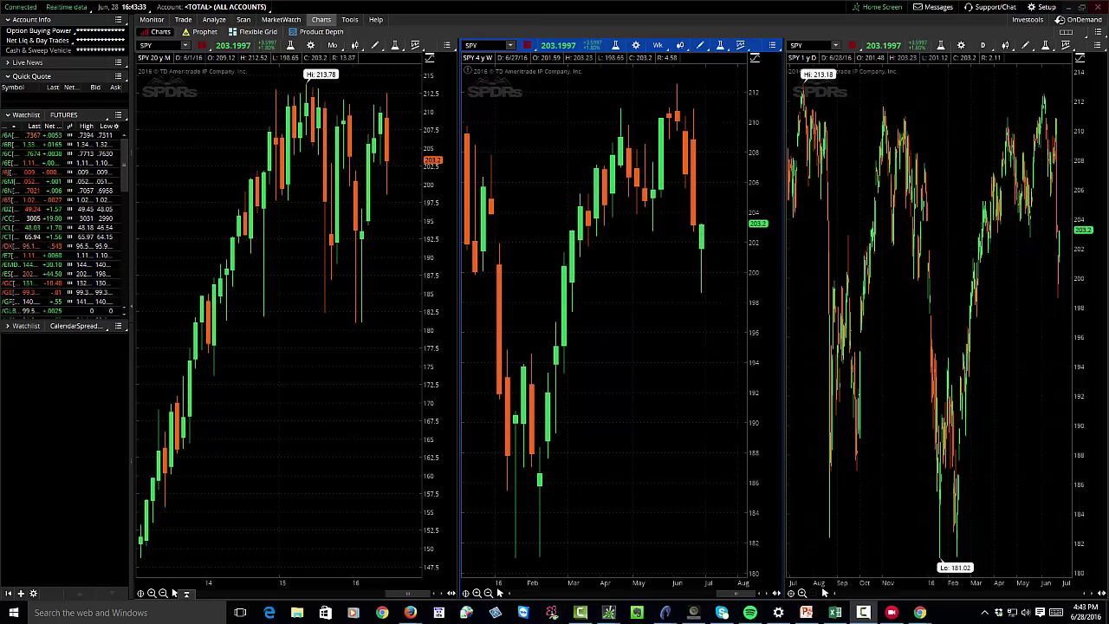
click(700, 49)
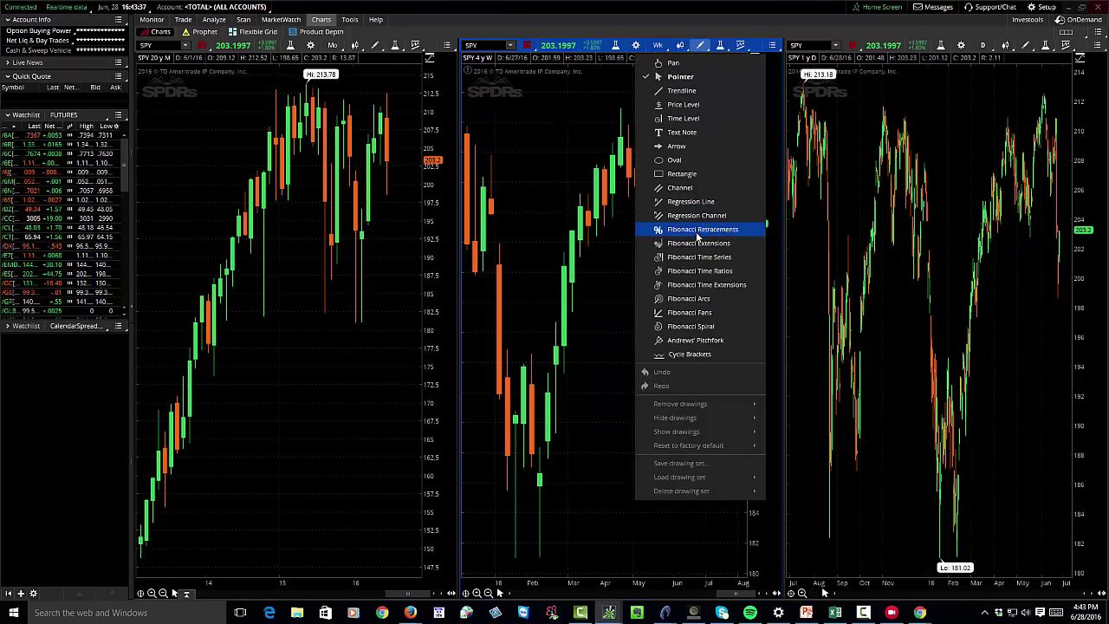
click(698, 231)
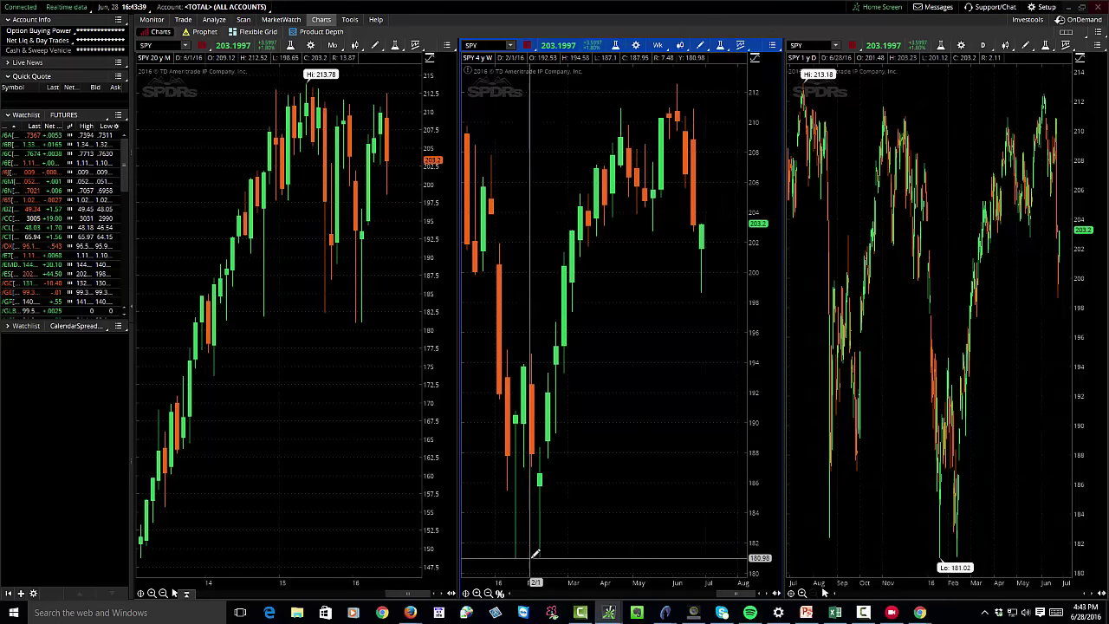
click(540, 552)
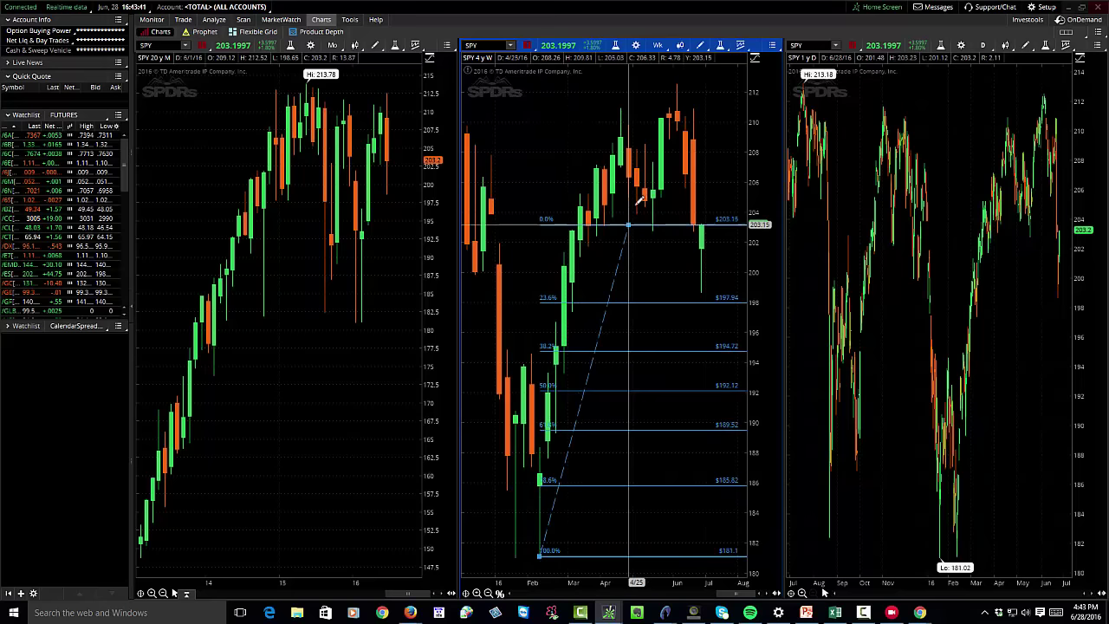
click(693, 80)
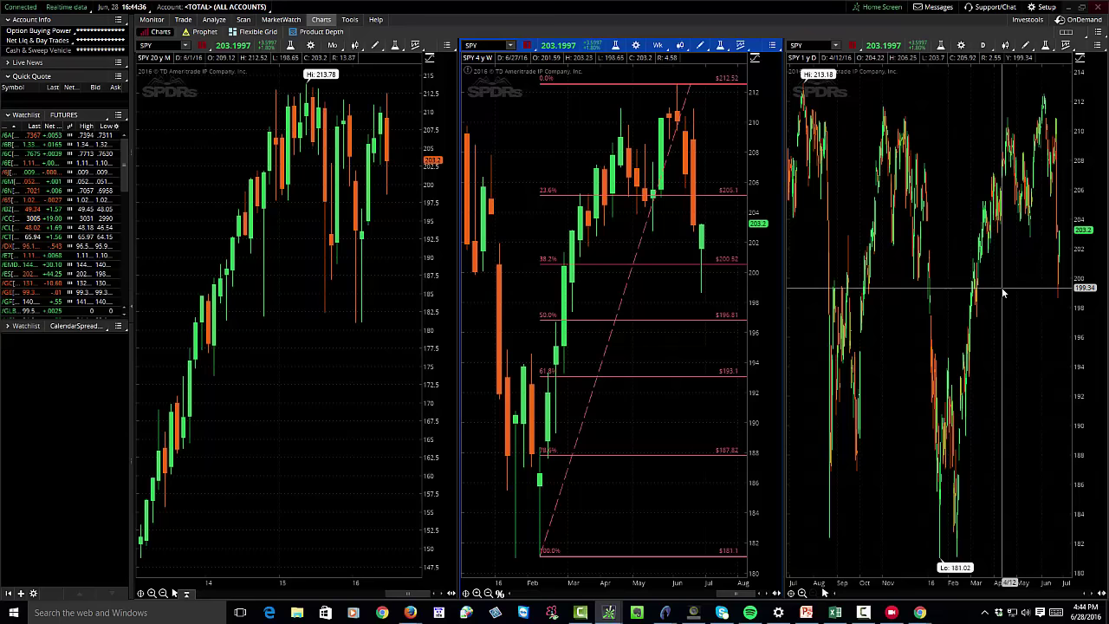
Step: Zoom the daily chart to April–June, sketch its swings and June-peak arc, and trace the weekly June drop
drag(980, 284, 1079, 285)
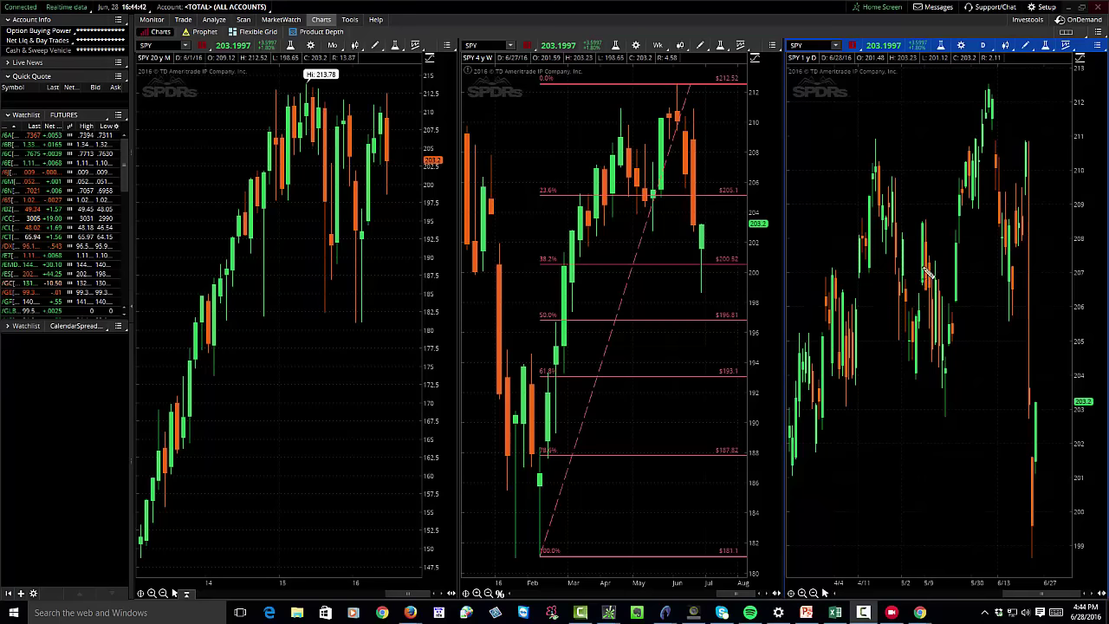
drag(891, 154, 950, 336)
mouse_move(952, 268)
mouse_down()
mouse_move(982, 203)
mouse_move(989, 97)
mouse_move(1008, 313)
mouse_move(1026, 140)
mouse_move(1036, 340)
mouse_move(1045, 318)
mouse_up()
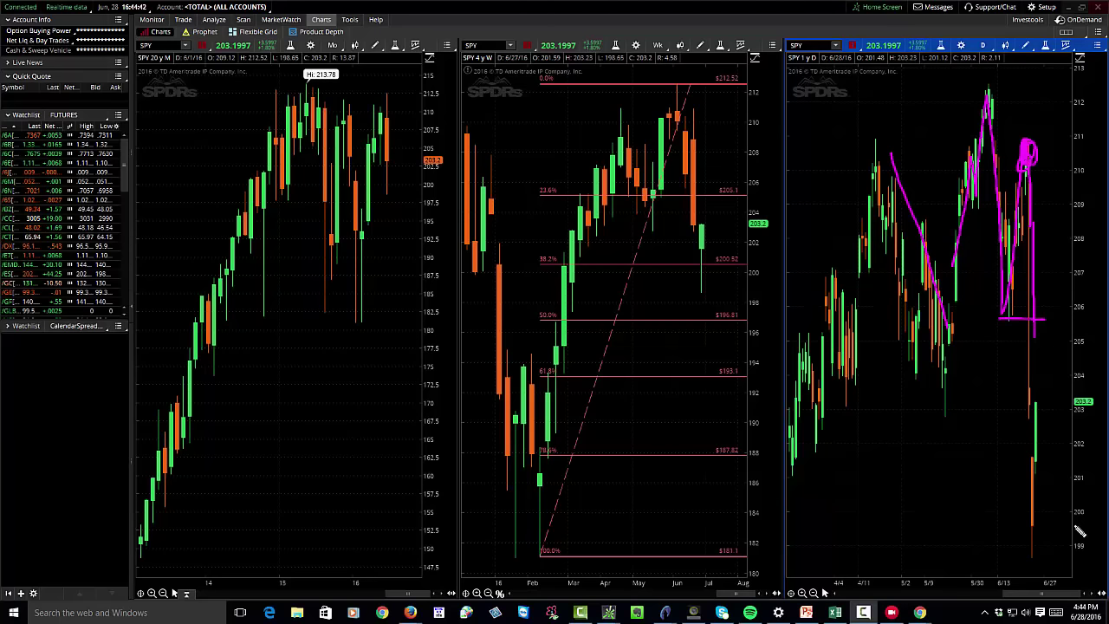
mouse_move(937, 135)
mouse_down()
mouse_move(993, 87)
mouse_move(1067, 216)
mouse_move(1074, 188)
mouse_move(1052, 194)
mouse_move(1064, 212)
mouse_up()
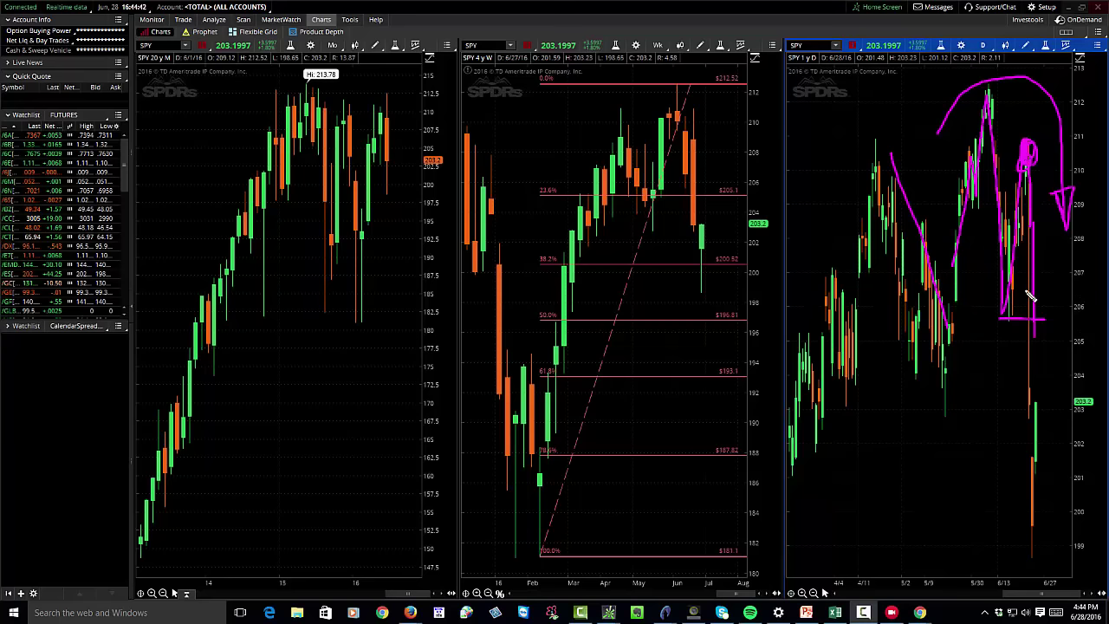
mouse_move(680, 91)
mouse_down()
mouse_move(698, 149)
mouse_move(703, 269)
mouse_up()
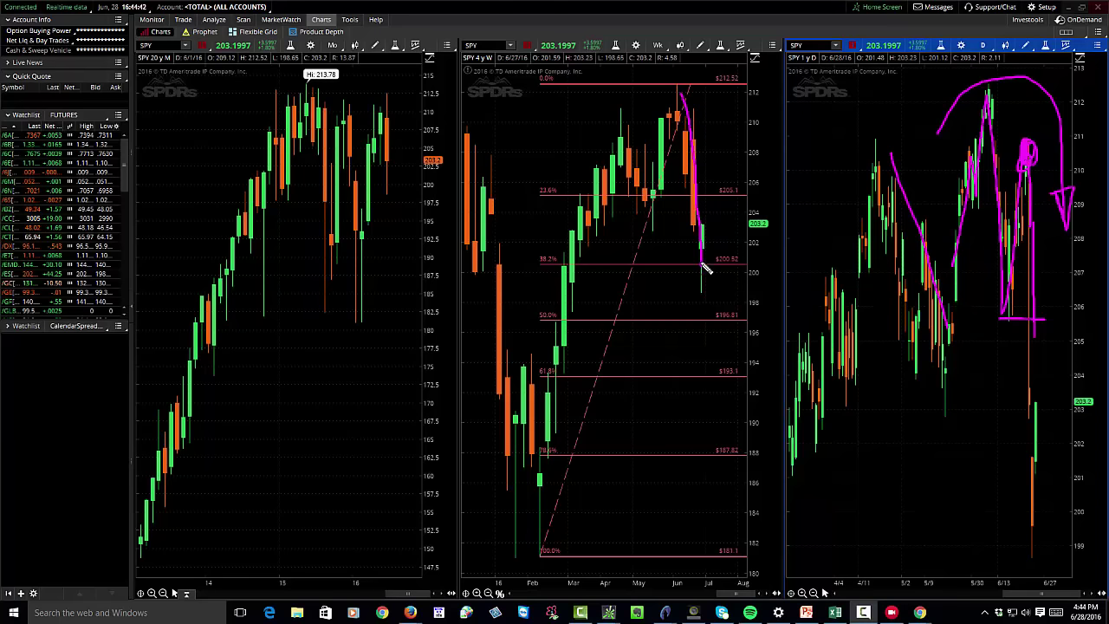
Step: Extend the weekly swing up to about 205, draw a daily level near 204, and sketch a cyan rally past 212
mouse_move(703, 265)
mouse_down()
mouse_move(732, 198)
mouse_move(739, 322)
mouse_up()
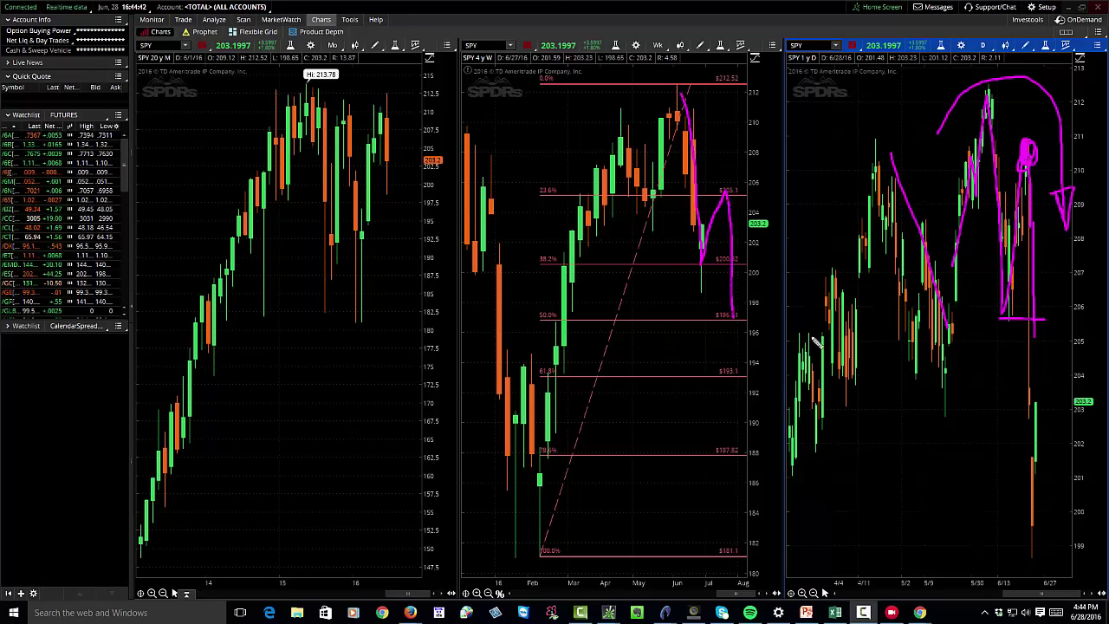
drag(878, 399, 752, 398)
mouse_move(712, 220)
mouse_down()
mouse_move(742, 158)
mouse_move(754, 67)
mouse_up()
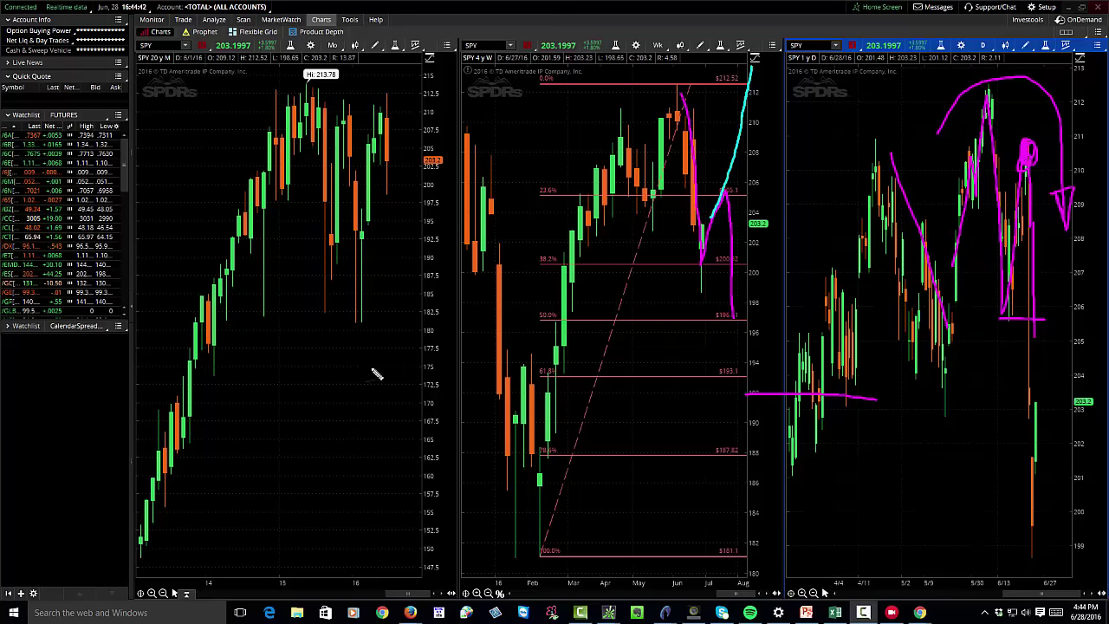
Step: Mark cyan monthly levels near 175, 182 and the high, plus a cyan weekly swing up from the low
mouse_move(400, 365)
mouse_down()
mouse_move(419, 367)
mouse_move(400, 366)
mouse_up()
drag(263, 316, 401, 320)
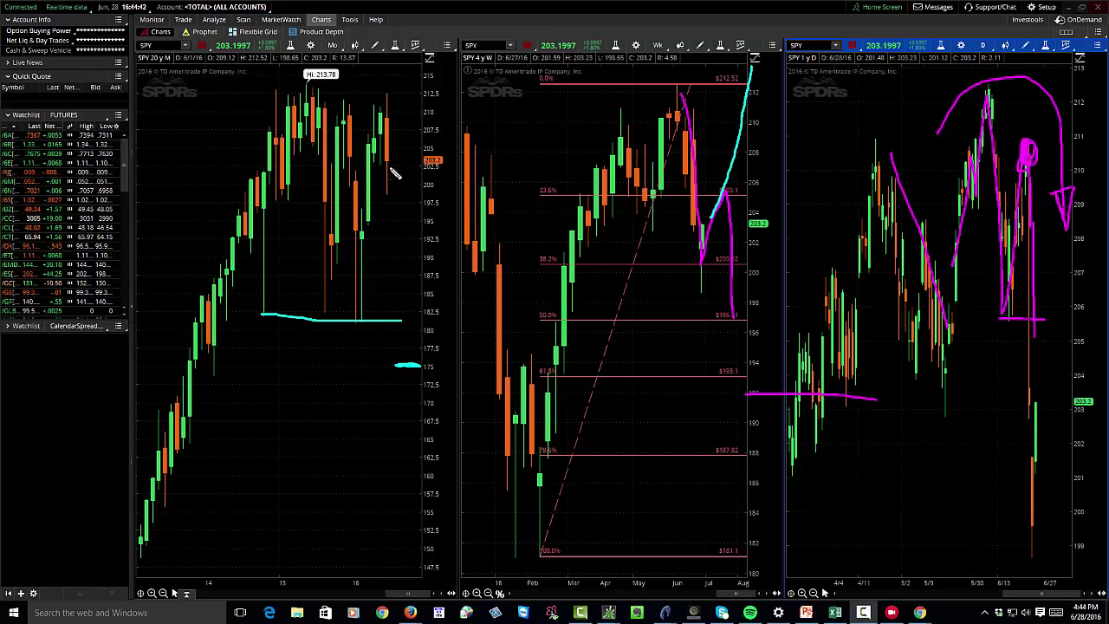
drag(702, 280, 728, 192)
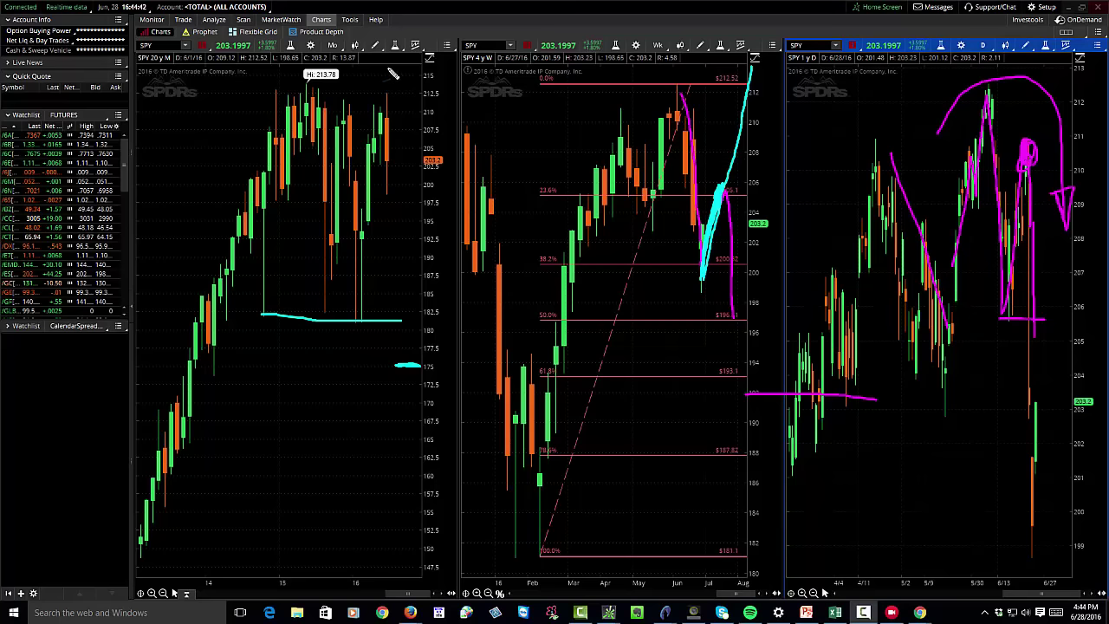
mouse_move(389, 68)
mouse_down()
mouse_move(434, 67)
mouse_move(392, 70)
mouse_up()
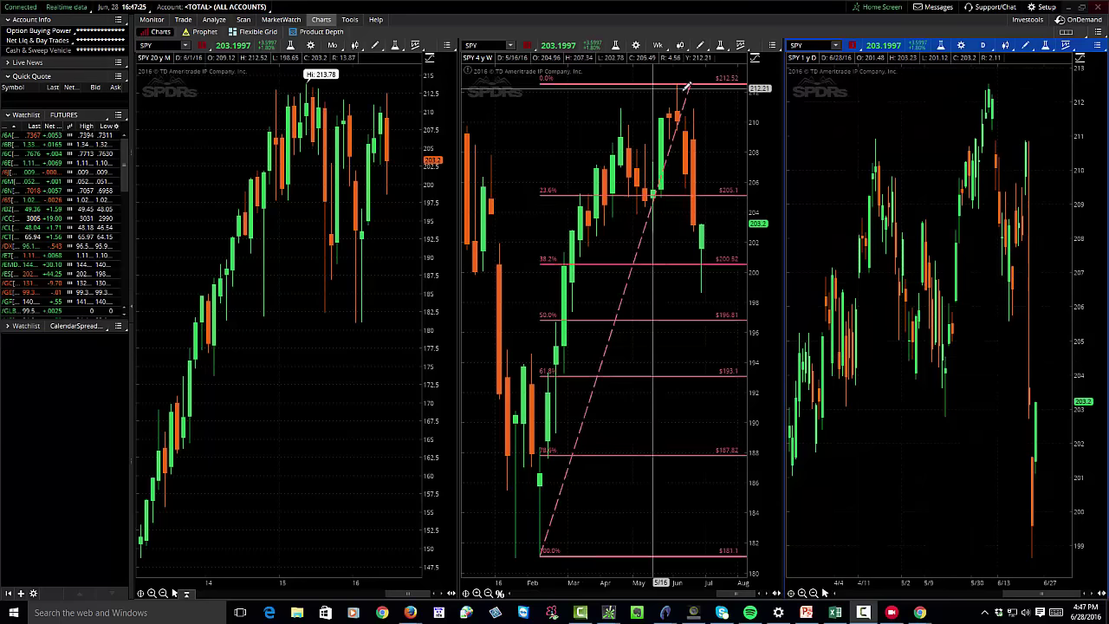
Step: Draw a daily Fibonacci retracement from the 212.54 high down to 198.65, marking 205.59 and 203.95
click(1026, 48)
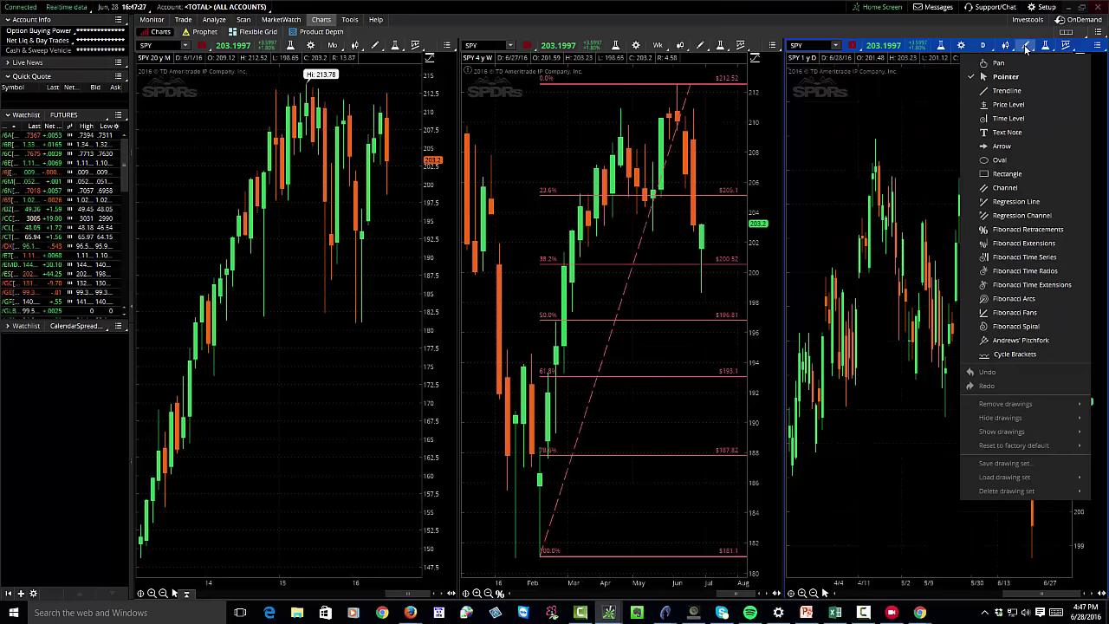
click(1016, 232)
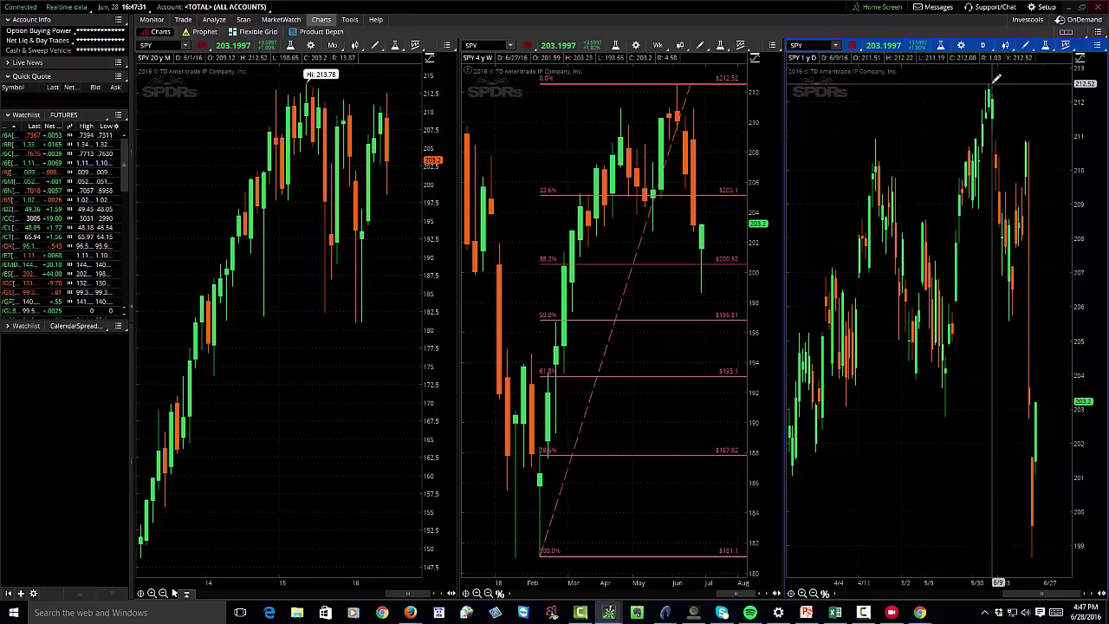
mouse_move(990, 80)
mouse_down()
mouse_move(1004, 286)
mouse_move(994, 507)
mouse_move(1031, 556)
mouse_move(1046, 551)
mouse_up()
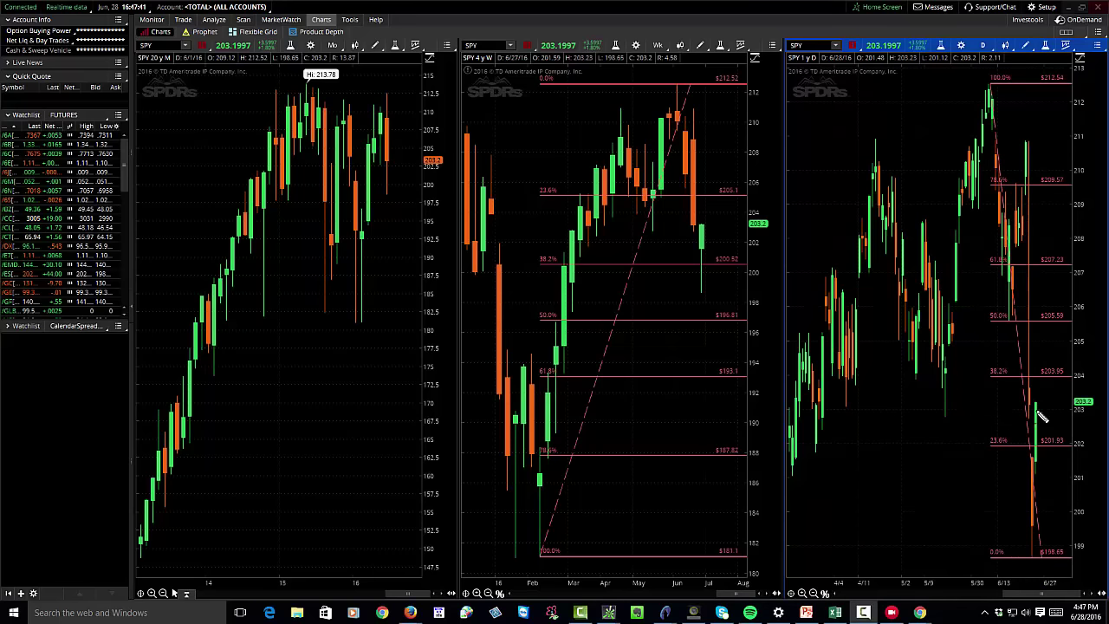
Step: Sketch a rally through the 38.2%, 50% and 61.8% levels, then circle, underline and arrow the 205.59 level
mouse_move(1043, 395)
mouse_down()
mouse_move(1050, 381)
mouse_move(1057, 487)
mouse_up()
mouse_move(1043, 397)
mouse_down()
mouse_move(1057, 329)
mouse_move(1074, 378)
mouse_up()
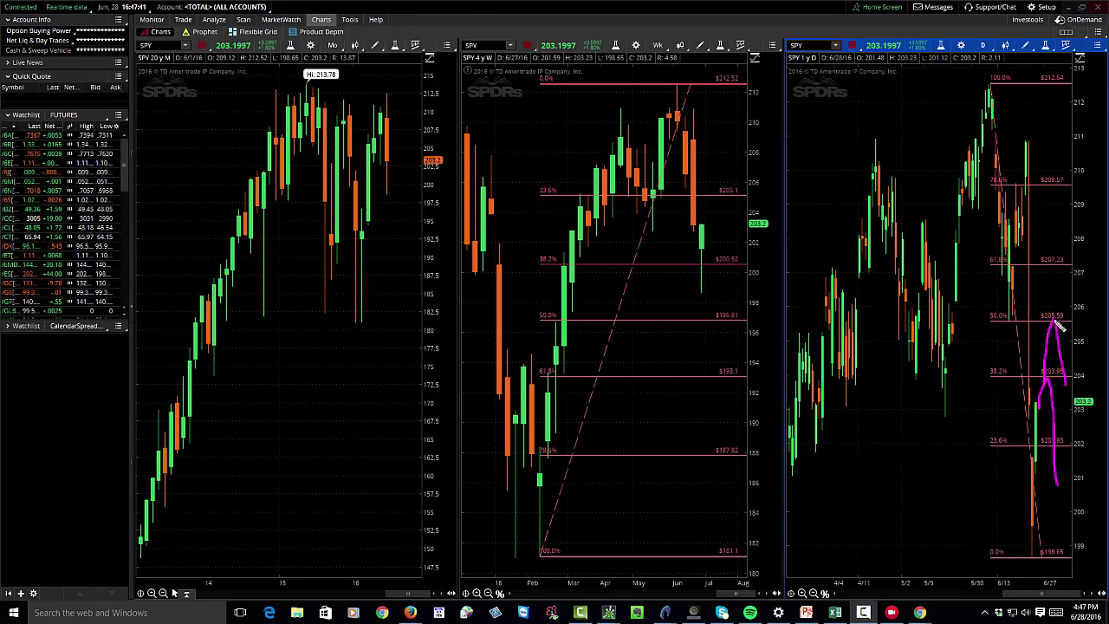
mouse_move(1055, 322)
mouse_down()
mouse_move(1069, 272)
mouse_move(1076, 315)
mouse_up()
mouse_move(1077, 331)
mouse_down()
mouse_move(1047, 323)
mouse_move(1063, 341)
mouse_move(1043, 326)
mouse_move(1069, 327)
mouse_move(1053, 334)
mouse_up()
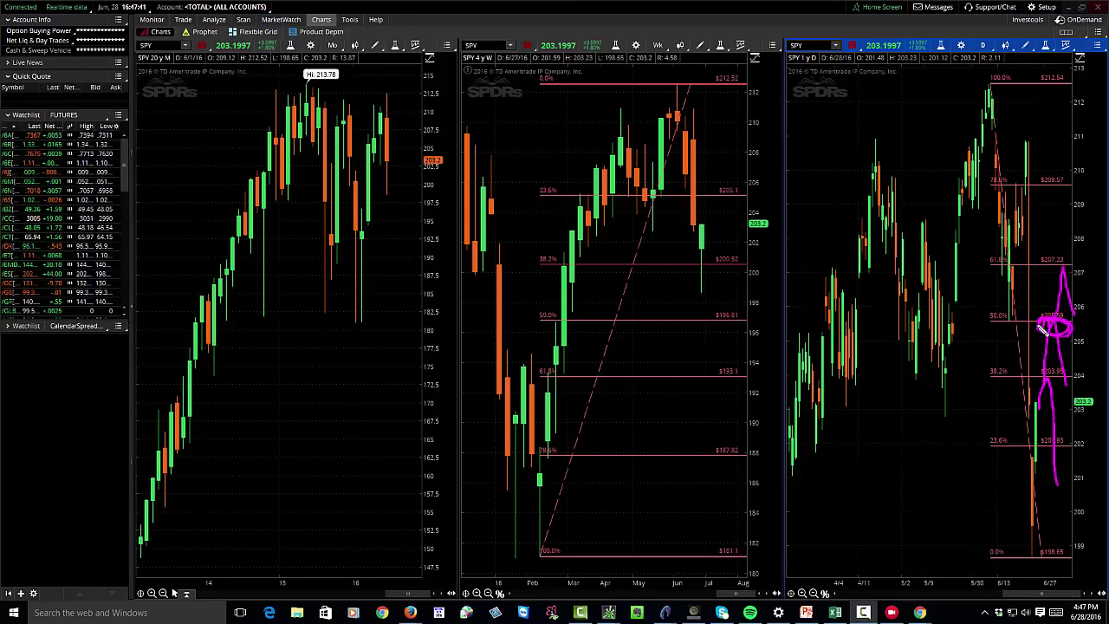
drag(999, 324, 1062, 324)
mouse_move(1083, 149)
mouse_down()
mouse_move(1072, 139)
mouse_move(1088, 101)
mouse_move(1076, 130)
mouse_move(1081, 184)
mouse_up()
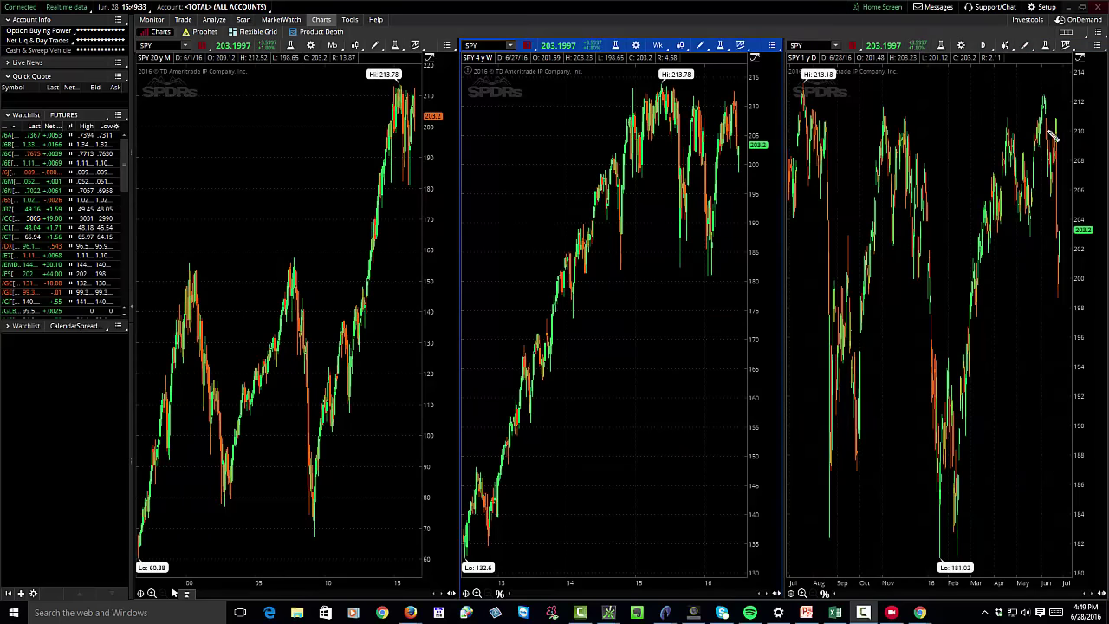
Step: Draw diverging magenta megaphone lines on the SPY daily and weekly charts, plus another daily trendline
drag(993, 129, 1079, 75)
drag(997, 201, 1087, 340)
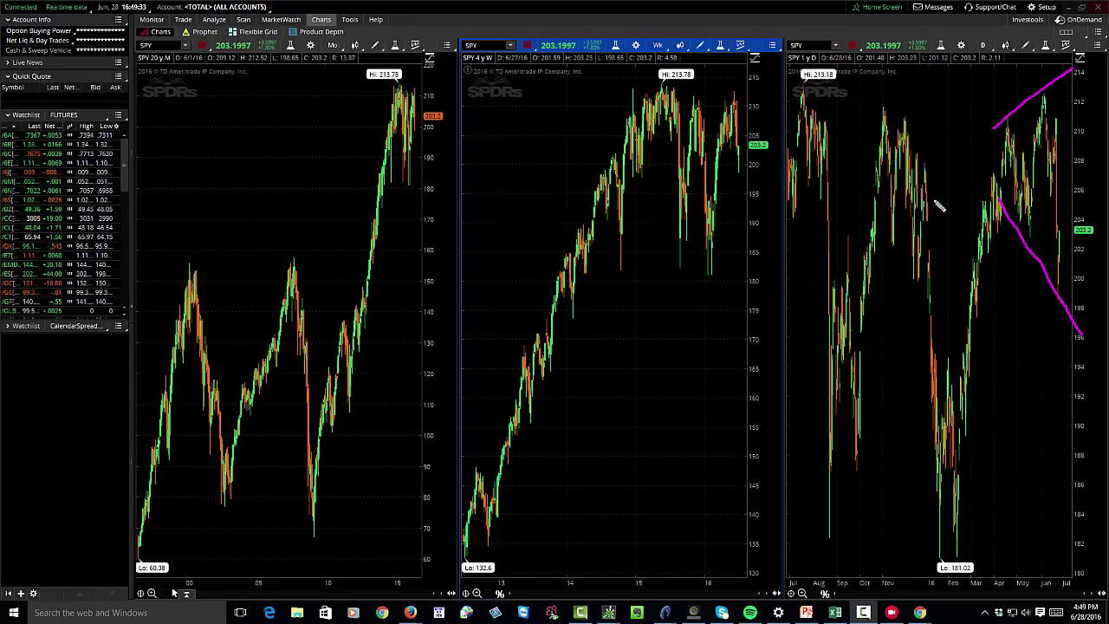
drag(718, 107, 752, 85)
drag(725, 137, 752, 194)
mouse_move(993, 195)
mouse_down()
mouse_move(1008, 139)
mouse_move(1014, 221)
mouse_move(1023, 162)
mouse_move(1024, 232)
mouse_move(1036, 110)
mouse_move(1039, 243)
mouse_move(1066, 125)
mouse_move(1055, 290)
mouse_move(1083, 83)
mouse_move(1090, 286)
mouse_up()
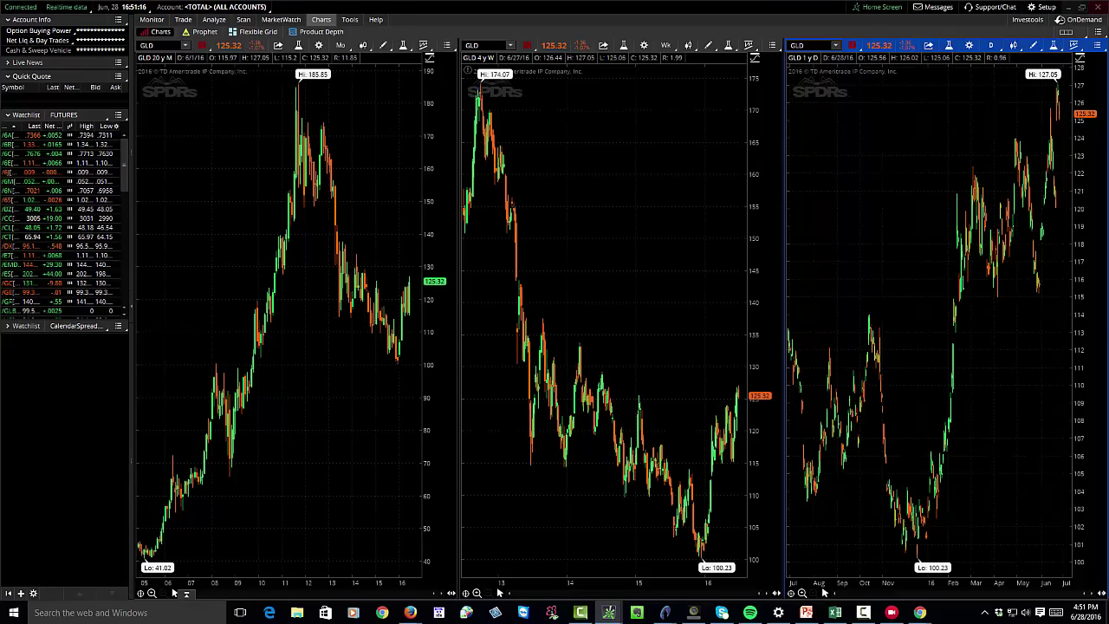
key(F10)
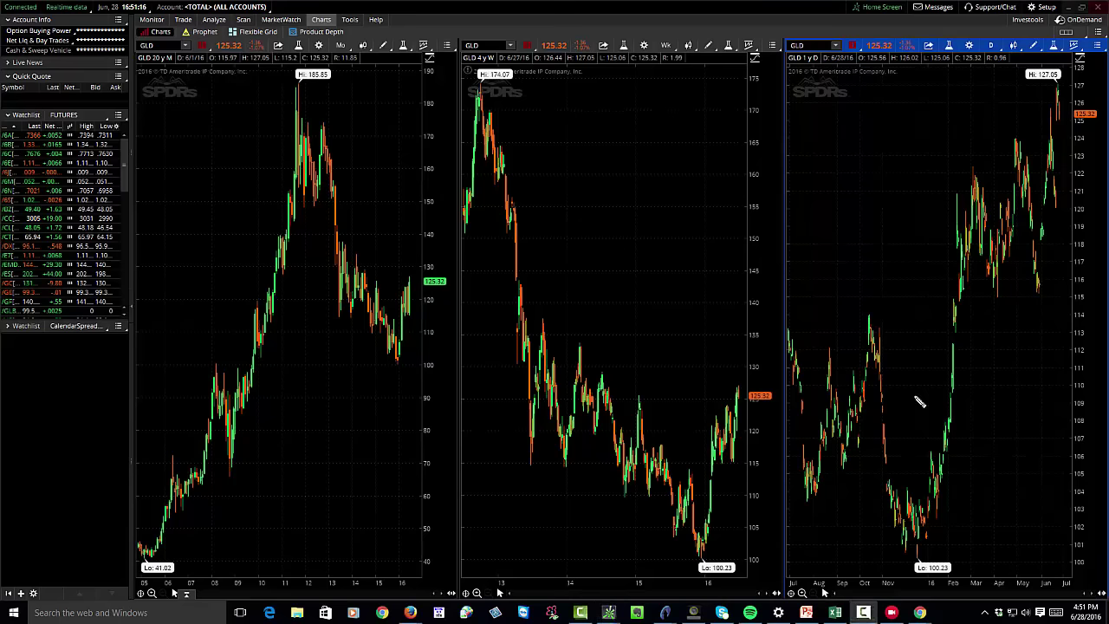
Step: Sketch rising and falling megaphone edges on GLD weekly, zigzag the daily swings, and circle the low near 116
drag(712, 425, 746, 381)
drag(715, 454, 745, 485)
mouse_move(962, 284)
mouse_down()
mouse_move(973, 181)
mouse_move(994, 297)
mouse_move(1022, 132)
mouse_move(1048, 286)
mouse_move(1071, 82)
mouse_move(1065, 333)
mouse_up()
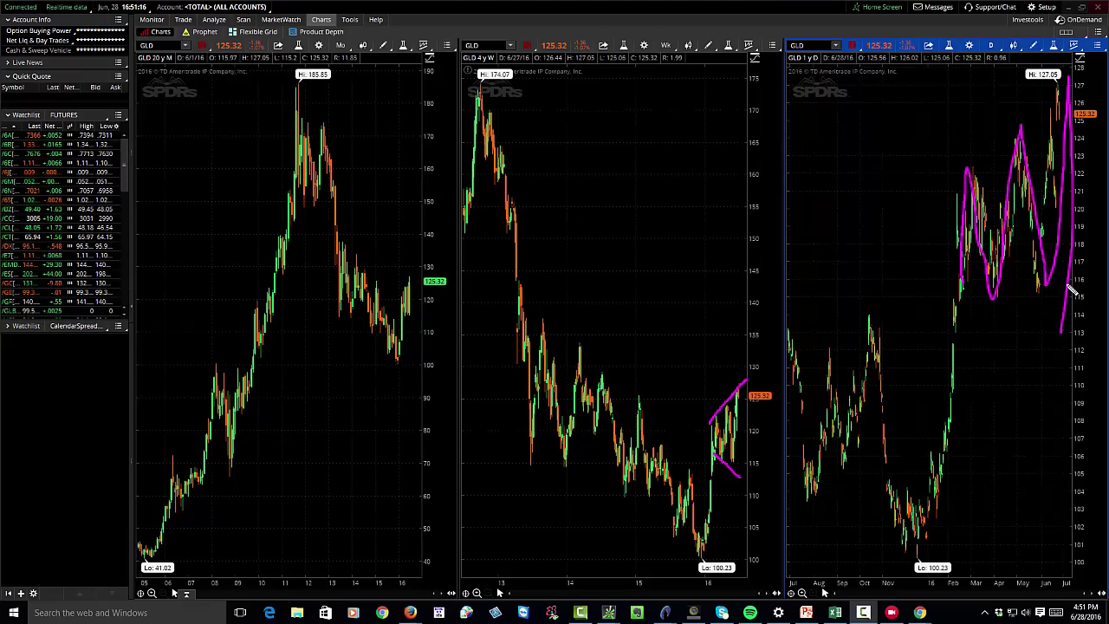
mouse_move(1049, 282)
mouse_down()
mouse_move(1036, 278)
mouse_move(1052, 299)
mouse_move(1051, 275)
mouse_up()
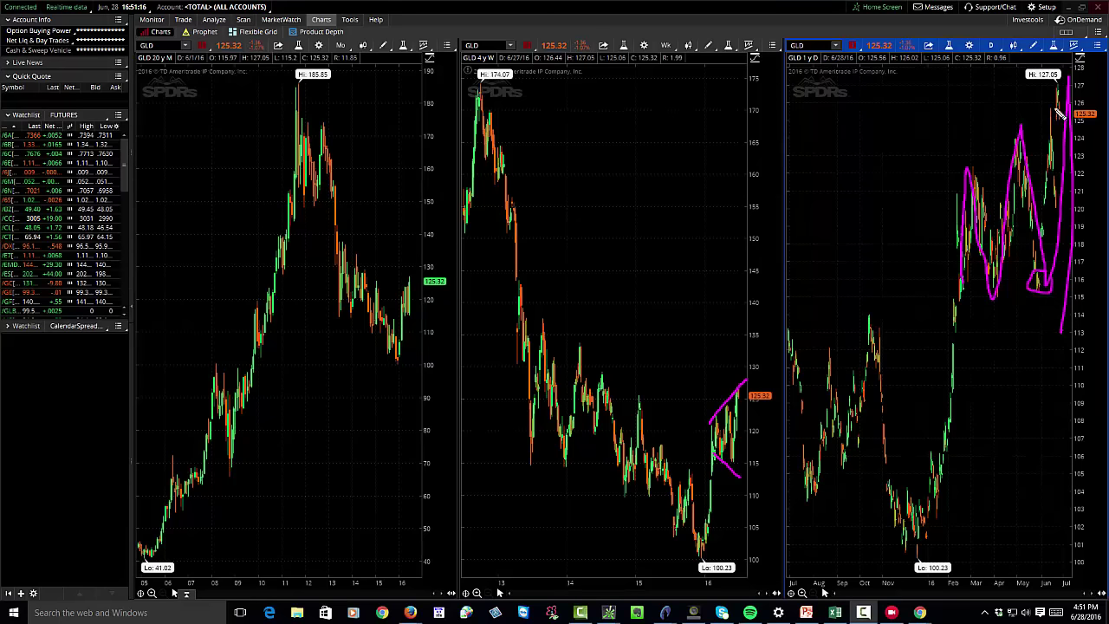